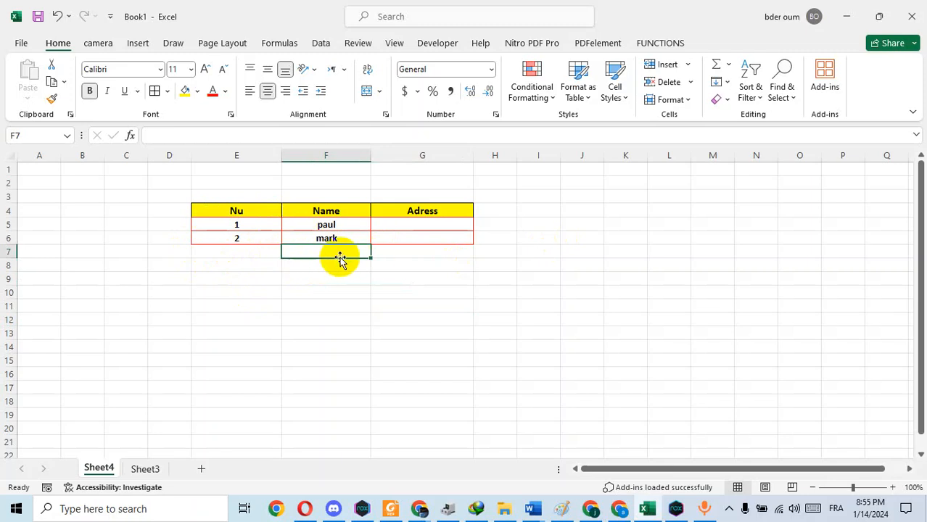
Step: Enter two more first names in cells F7 and F8 of the Name column on Sheet4
{"action": "type", "text": "eric"}
{"action": "key", "text": "Return"}
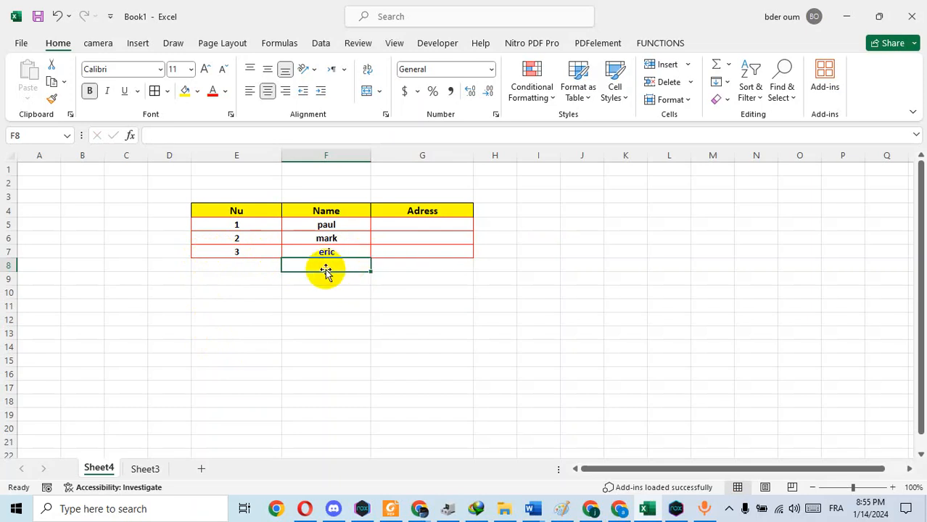
{"action": "type", "text": "vin"}
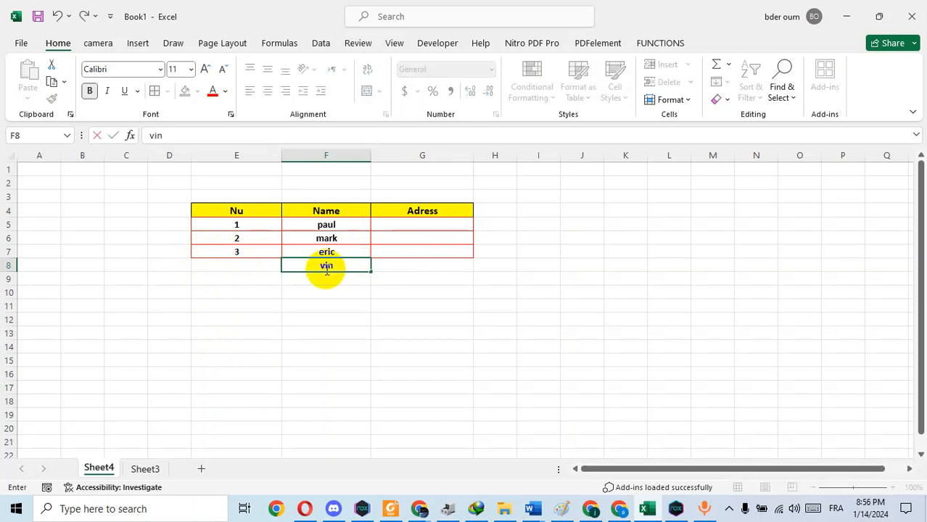
{"action": "type", "text": "cent"}
{"action": "key", "text": "Return"}
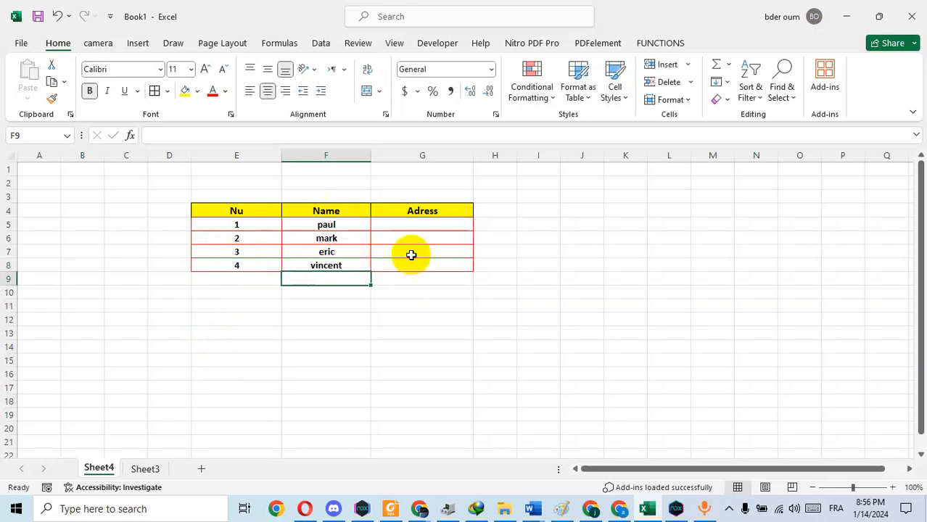
{"action": "left_click", "coordinate": [236, 360]}
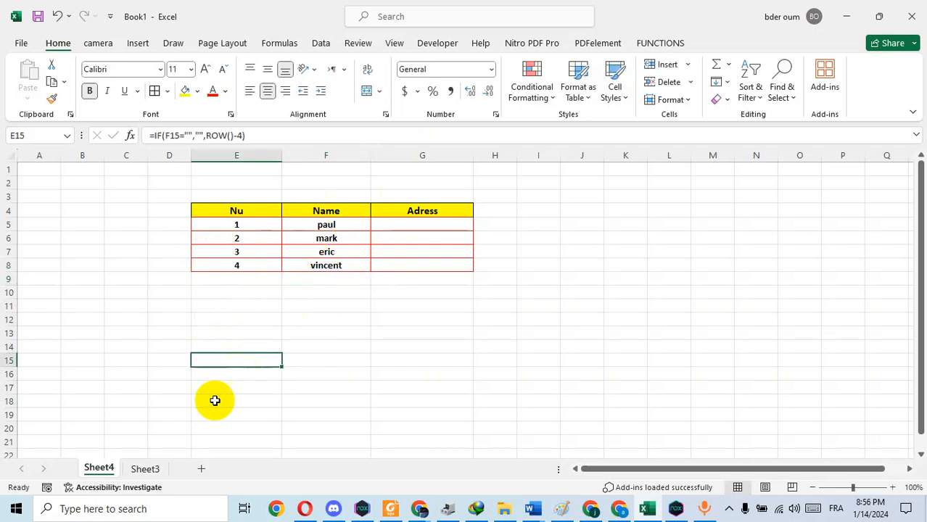
Step: On Sheet3, enter the formula =IF(E4="","",ROW()-3) in cell D4 under the Nu header
{"action": "left_click", "coordinate": [145, 468]}
{"action": "left_click", "coordinate": [194, 214]}
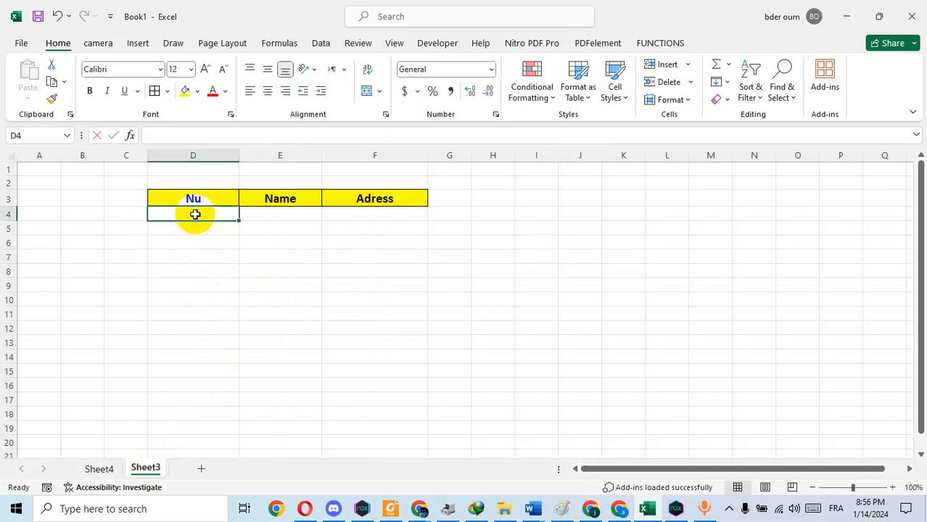
{"action": "type", "text": "=if"}
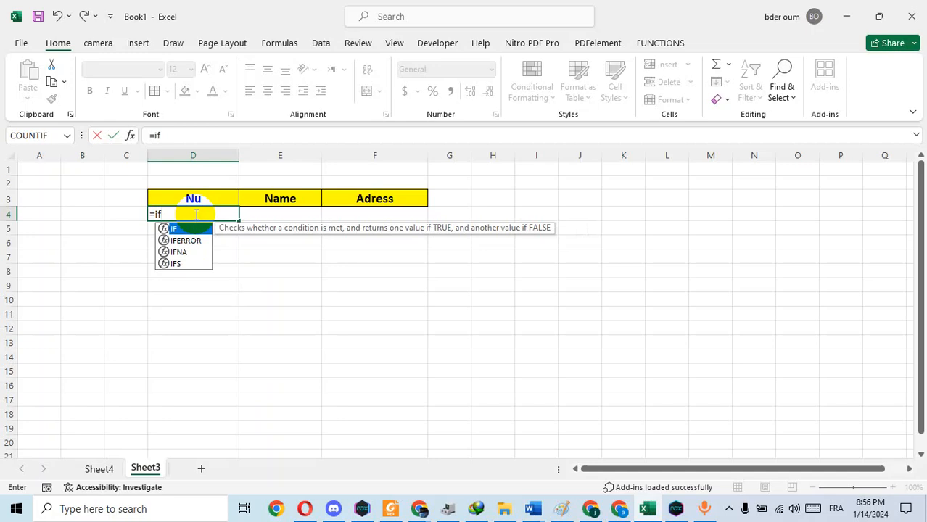
{"action": "double_click", "coordinate": [178, 229]}
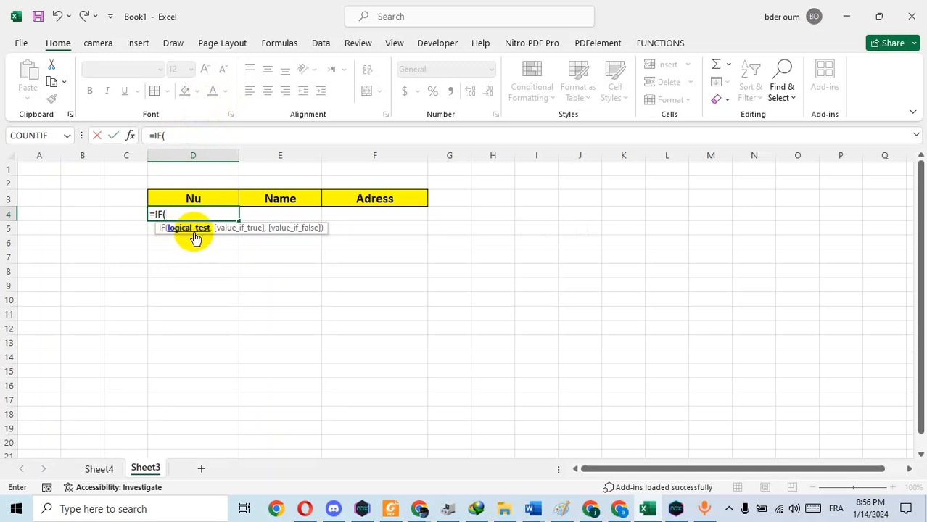
{"action": "left_click", "coordinate": [283, 215]}
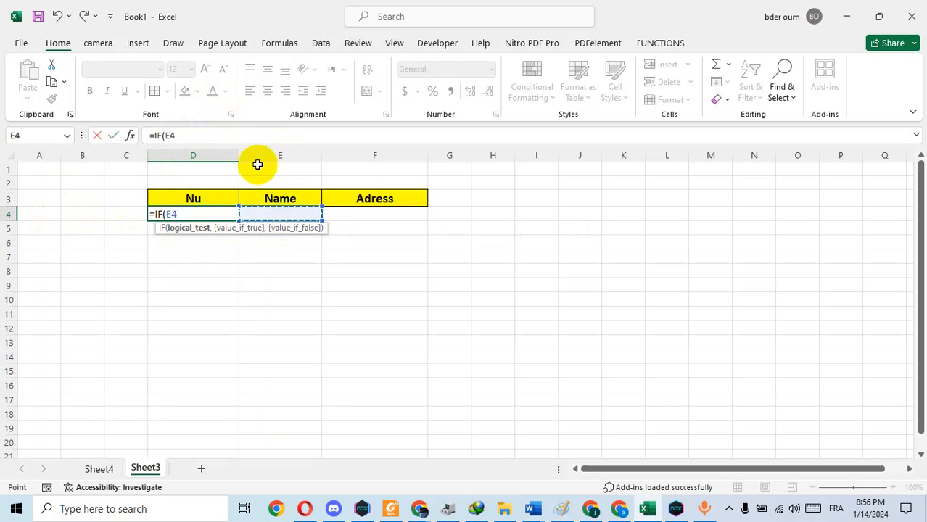
{"action": "type", "text": "="}
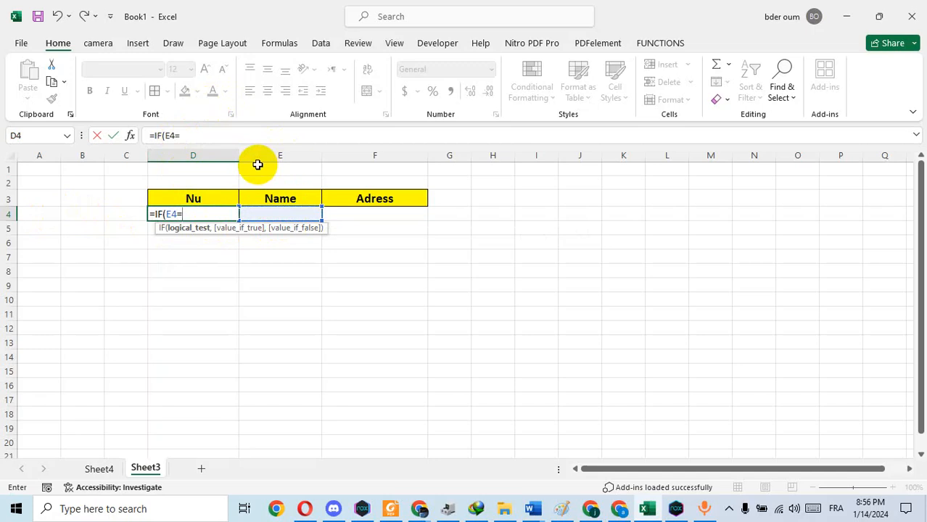
{"action": "type", "text": "\"\","}
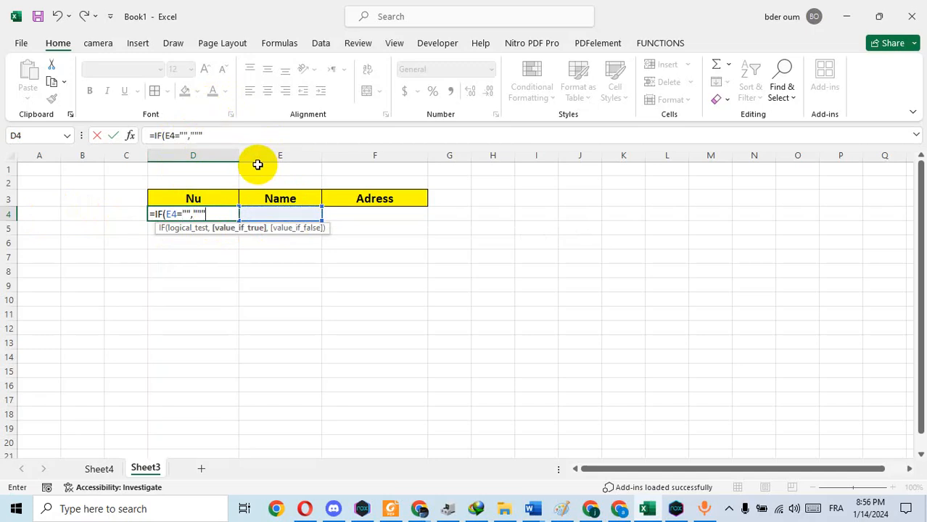
{"action": "type", "text": "\"\",row"}
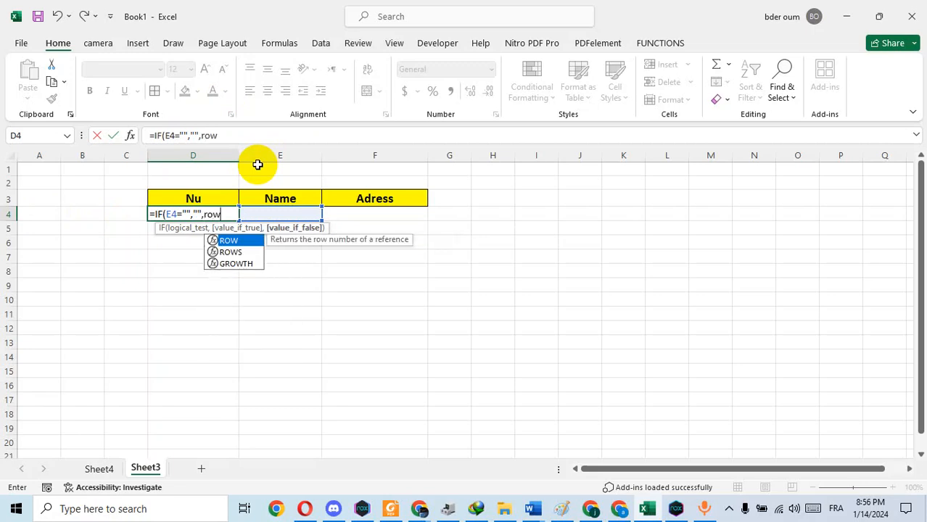
{"action": "double_click", "coordinate": [231, 240]}
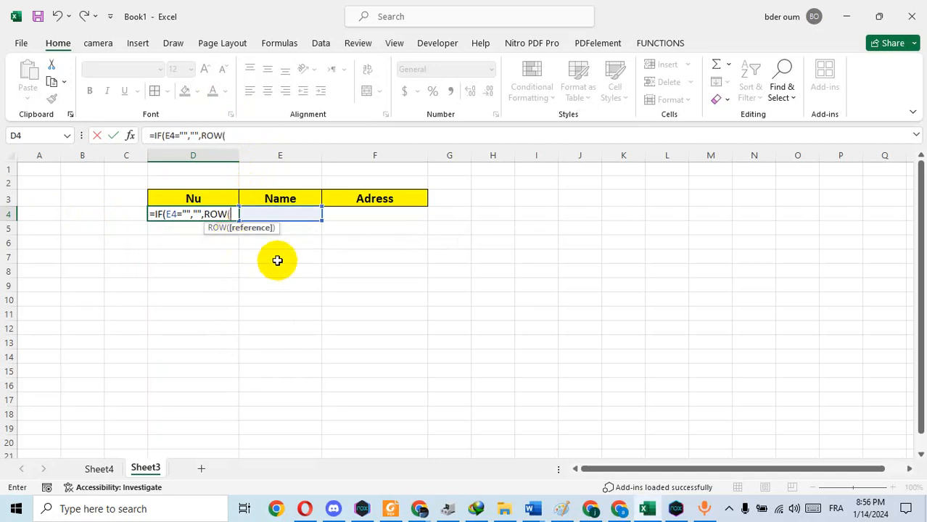
{"action": "type", "text": ")"}
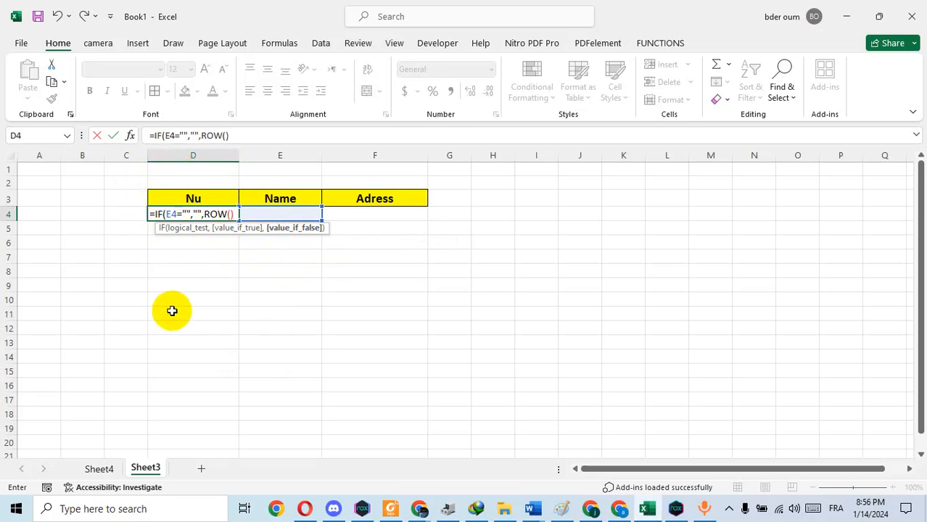
{"action": "type", "text": "-"}
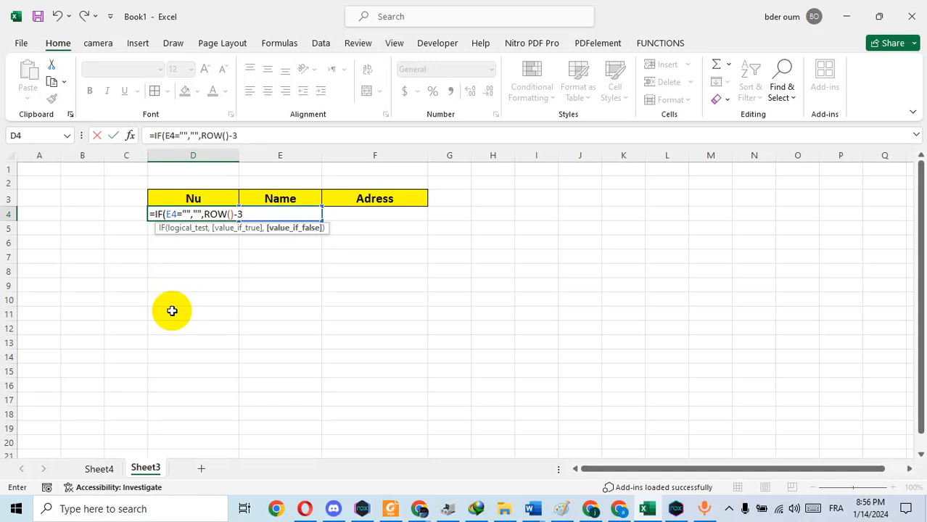
{"action": "type", "text": "3)"}
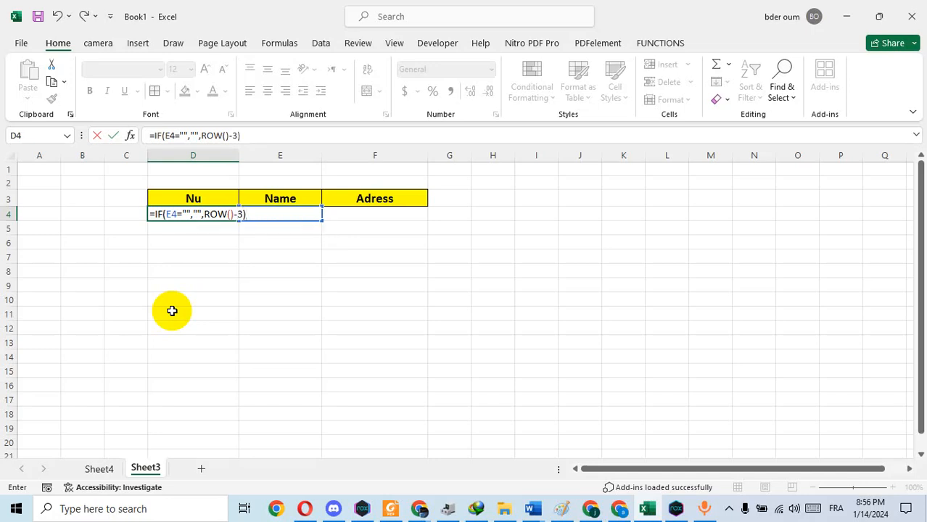
{"action": "key", "text": "Return"}
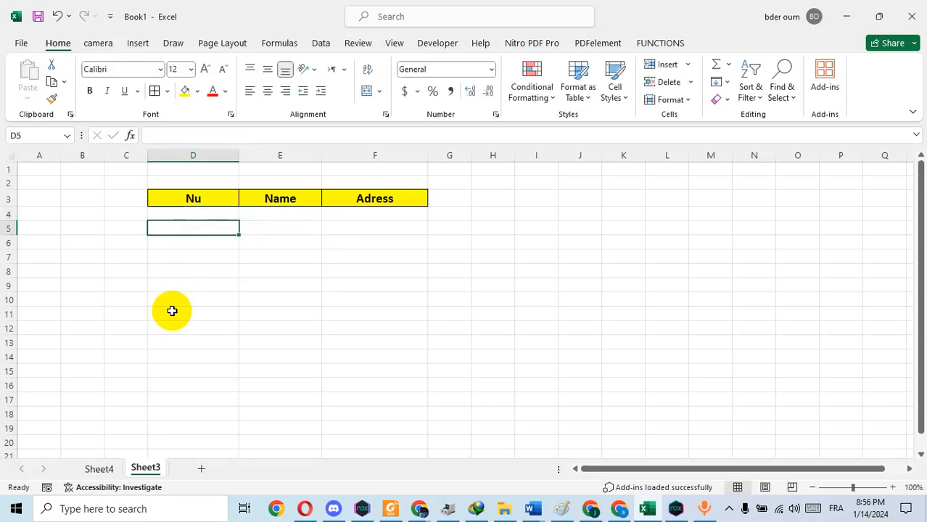
Step: Fill the numbering formula from D4 down through D20
{"action": "left_click", "coordinate": [190, 216]}
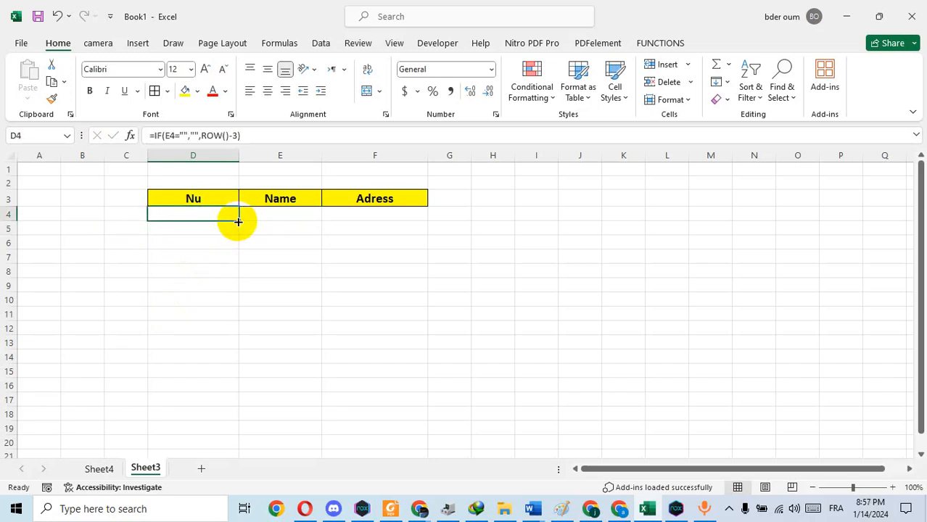
{"action": "left_click_drag", "start_coordinate": [238, 221], "coordinate": [221, 445]}
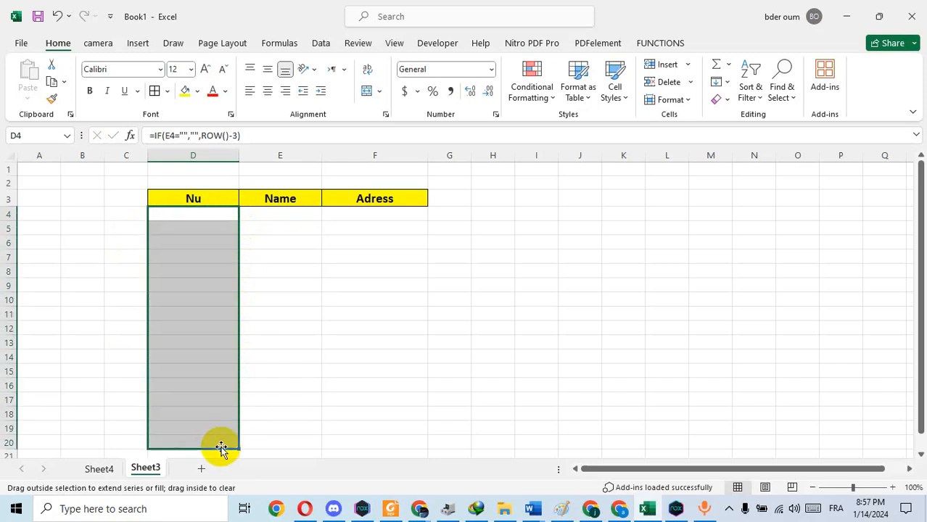
{"action": "left_click", "coordinate": [569, 278]}
Step: Create a formula-based conditional formatting rule for D4:F20 with the condition =$E4<>""
{"action": "left_click_drag", "start_coordinate": [166, 216], "coordinate": [381, 437]}
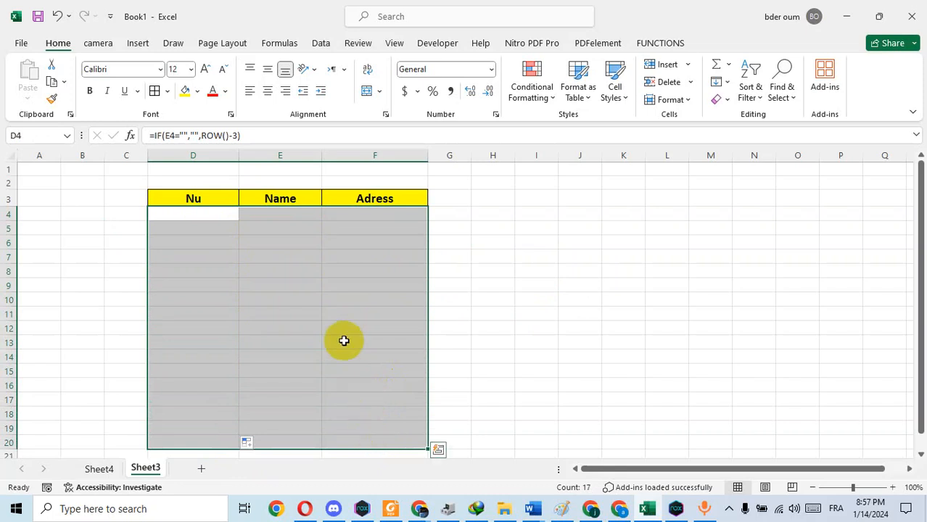
{"action": "left_click", "coordinate": [553, 97]}
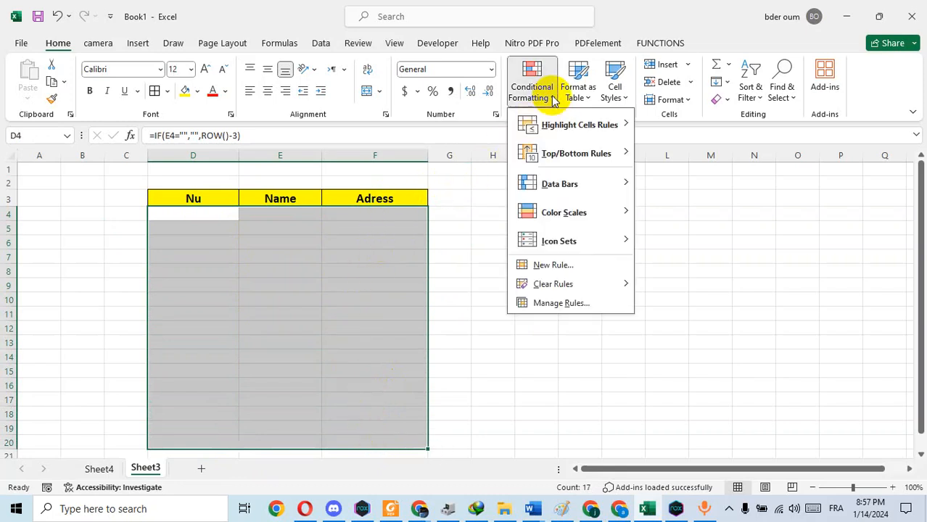
{"action": "left_click", "coordinate": [560, 266]}
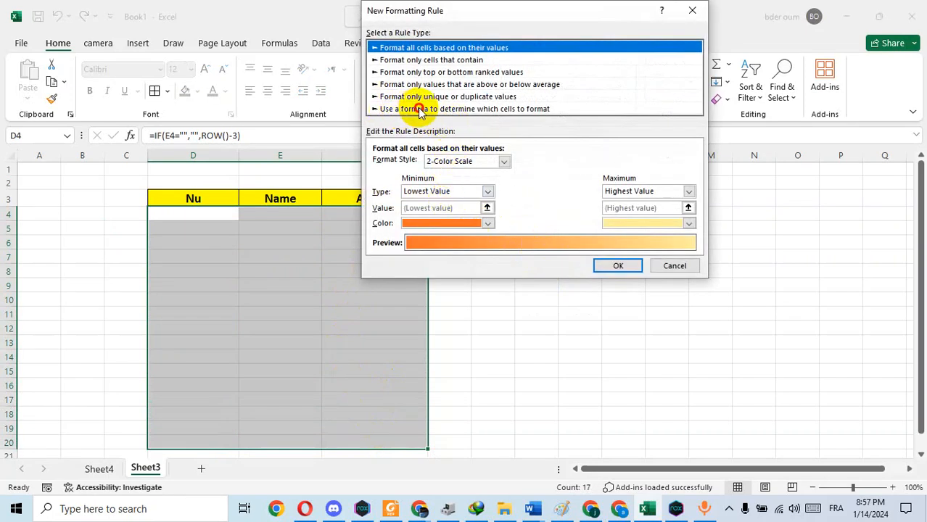
{"action": "left_click", "coordinate": [419, 110]}
{"action": "left_click", "coordinate": [436, 165]}
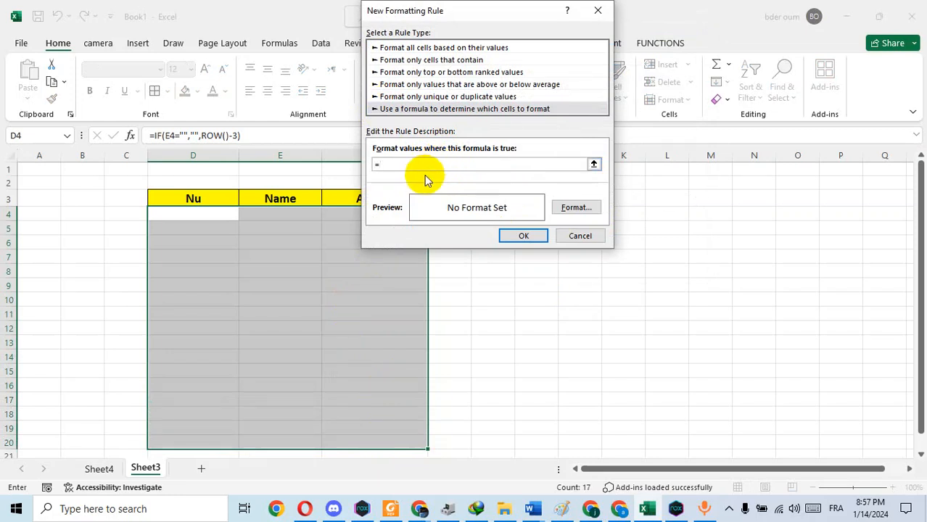
{"action": "left_click", "coordinate": [277, 216]}
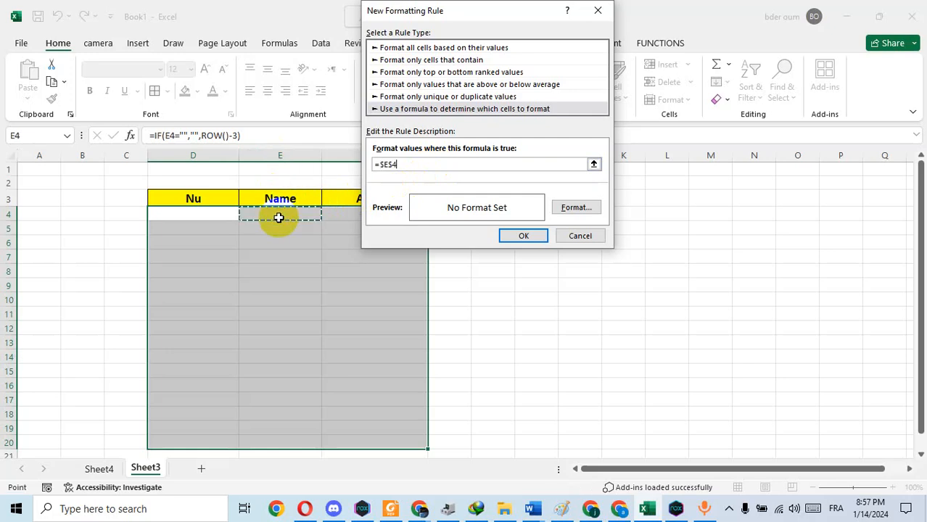
{"action": "left_click", "coordinate": [392, 164]}
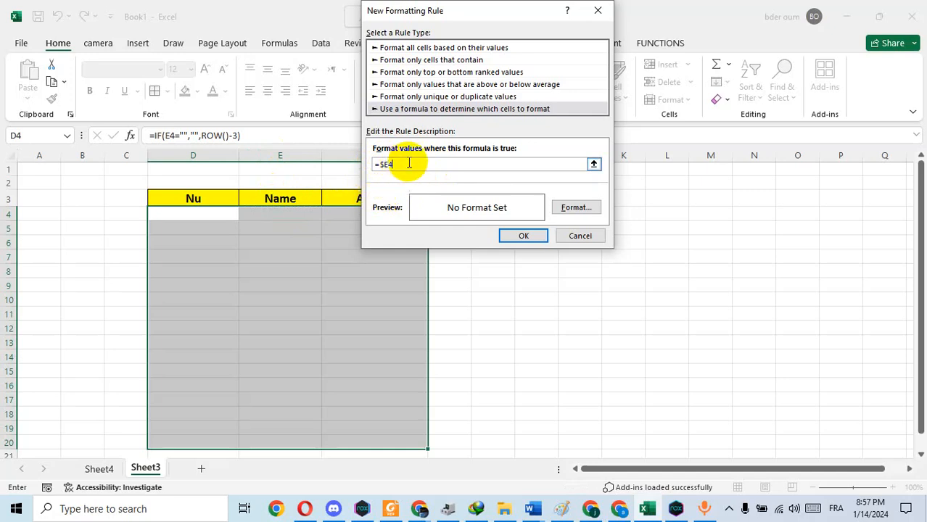
{"action": "type", "text": "<>\"\""}
Step: Give the new rule a dark red outline border format and apply it to the selected range
{"action": "left_click", "coordinate": [573, 208]}
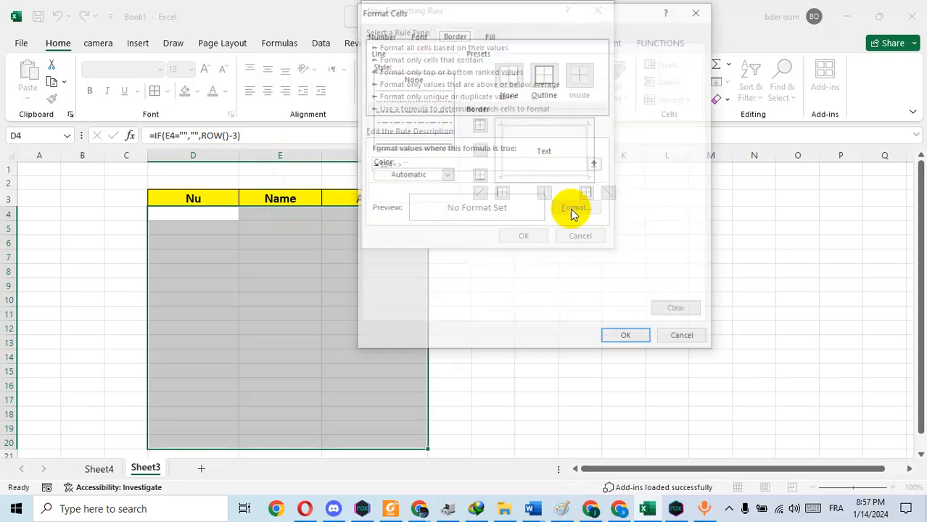
{"action": "left_click", "coordinate": [446, 175]}
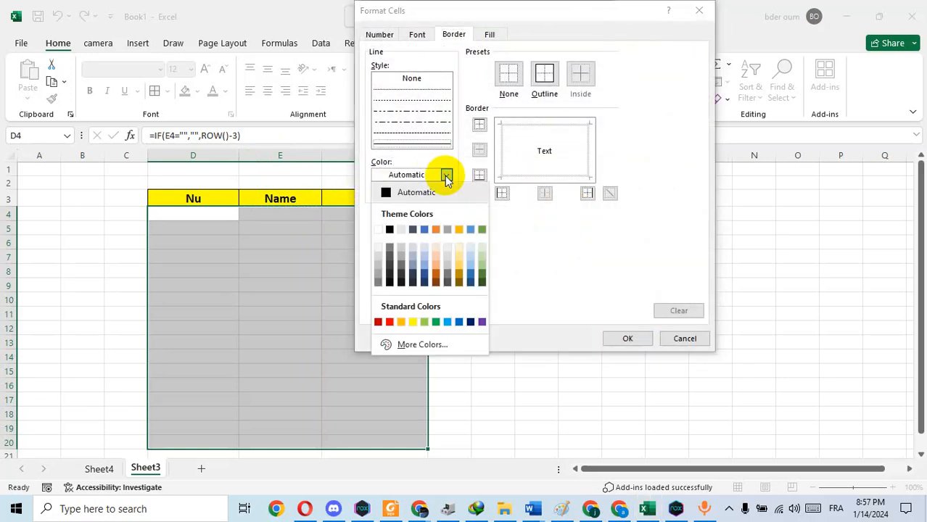
{"action": "left_click", "coordinate": [378, 322]}
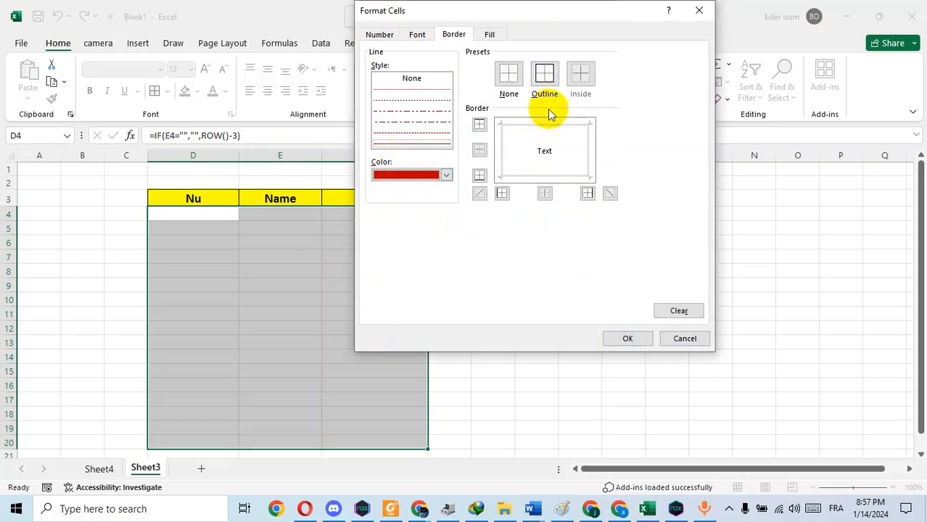
{"action": "left_click", "coordinate": [546, 75]}
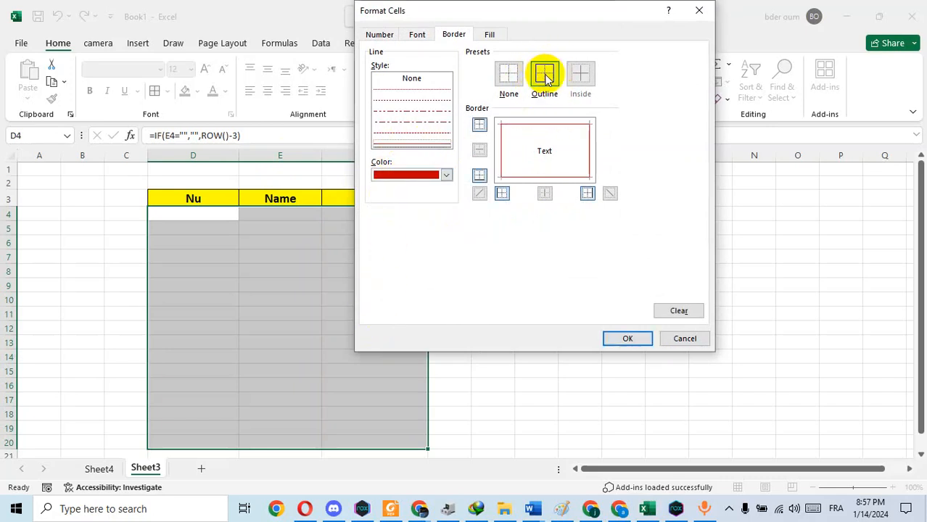
{"action": "left_click", "coordinate": [635, 341]}
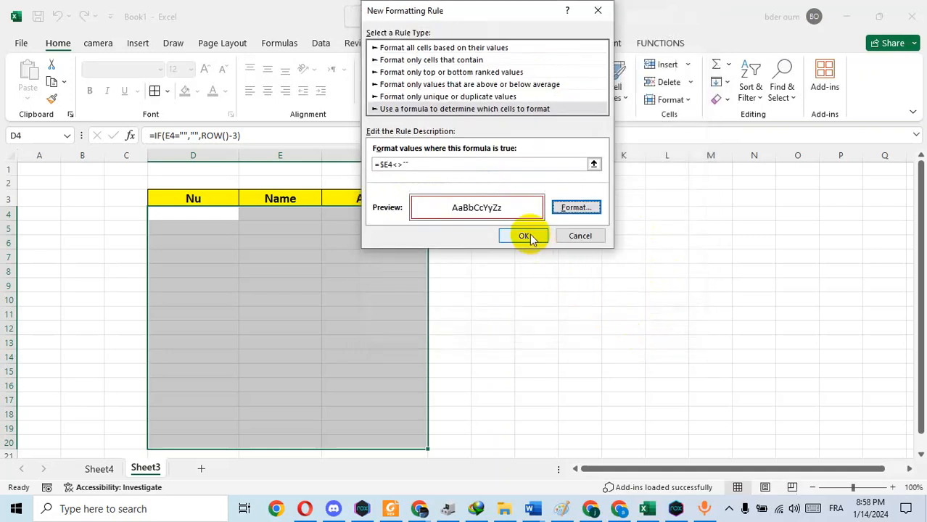
{"action": "left_click", "coordinate": [526, 237]}
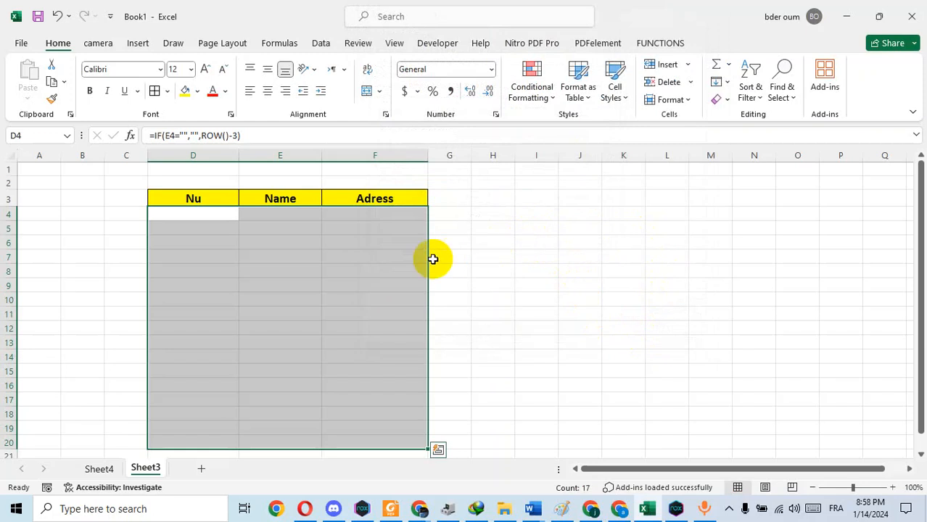
Step: Enter three sample first names in cells E4 to E6 of the Name column
{"action": "left_click_drag", "start_coordinate": [280, 223], "coordinate": [278, 213]}
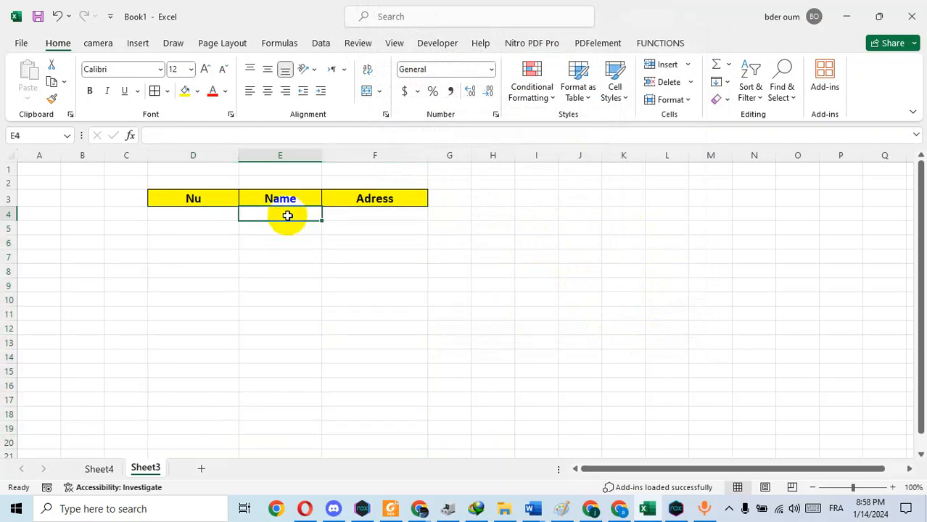
{"action": "type", "text": "paul"}
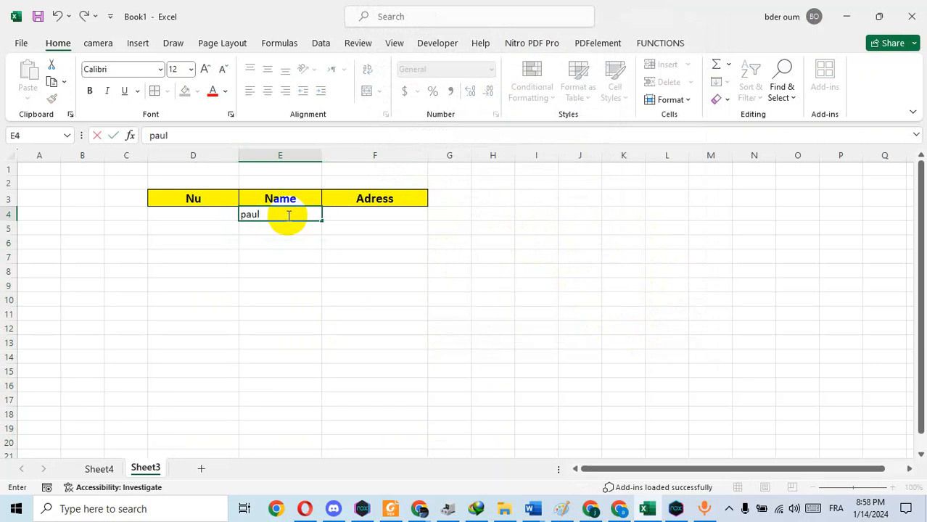
{"action": "key", "text": "Return"}
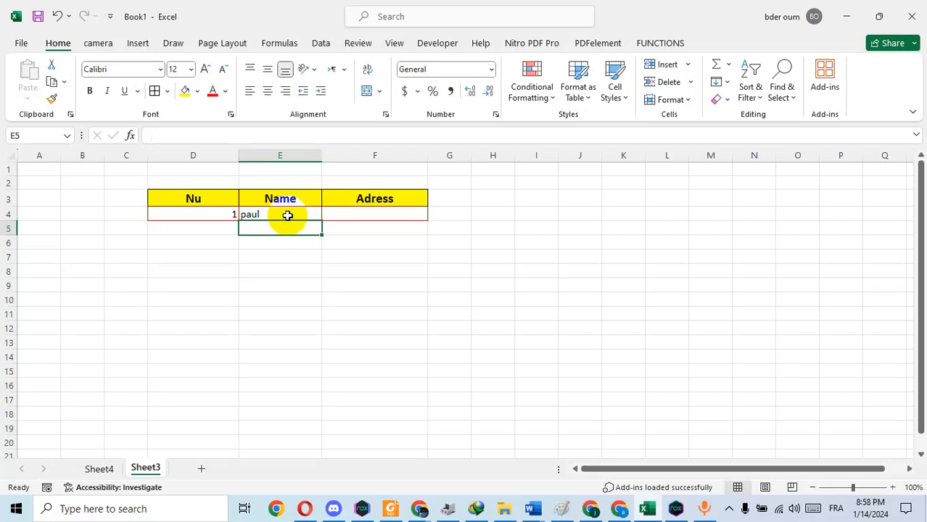
{"action": "type", "text": "john"}
{"action": "key", "text": "Return"}
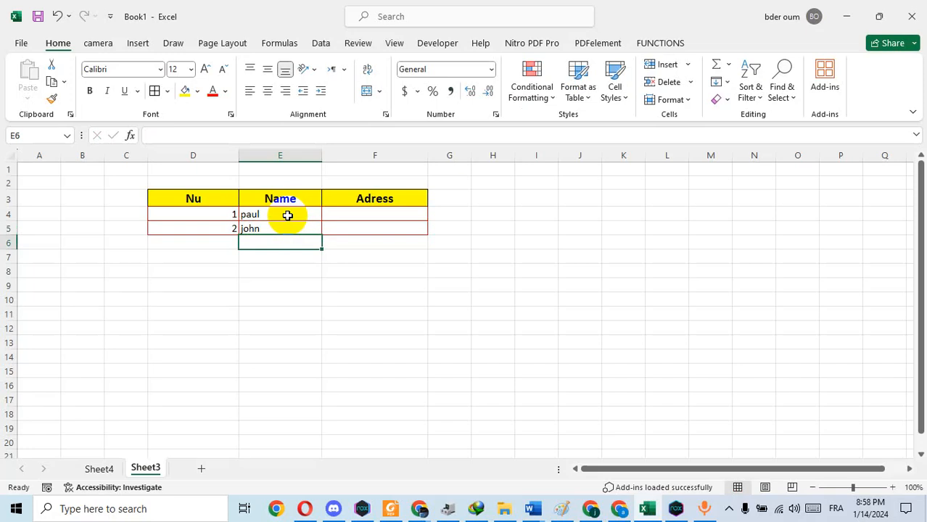
{"action": "type", "text": "mark"}
{"action": "key", "text": "Return"}
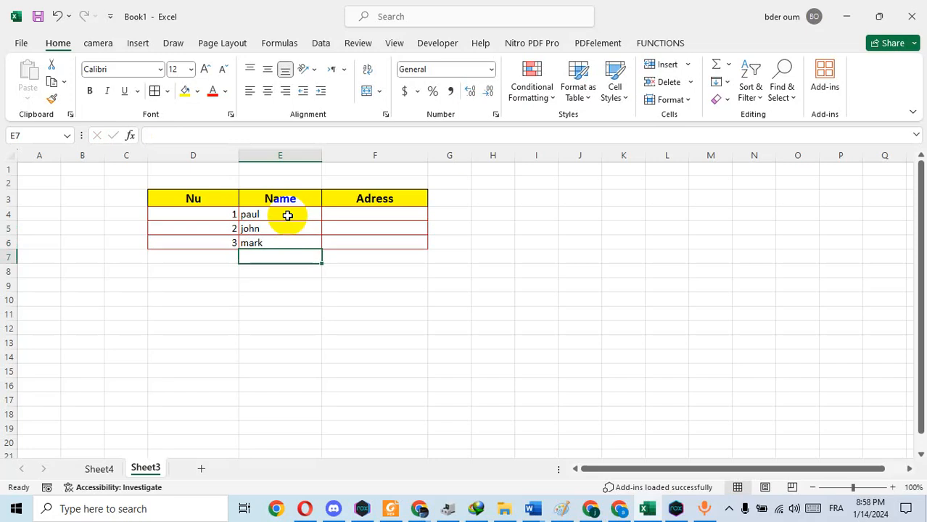
Step: Add a fourth sample first name in cell E7 and delete the whole of worksheet row 5
{"action": "type", "text": "david"}
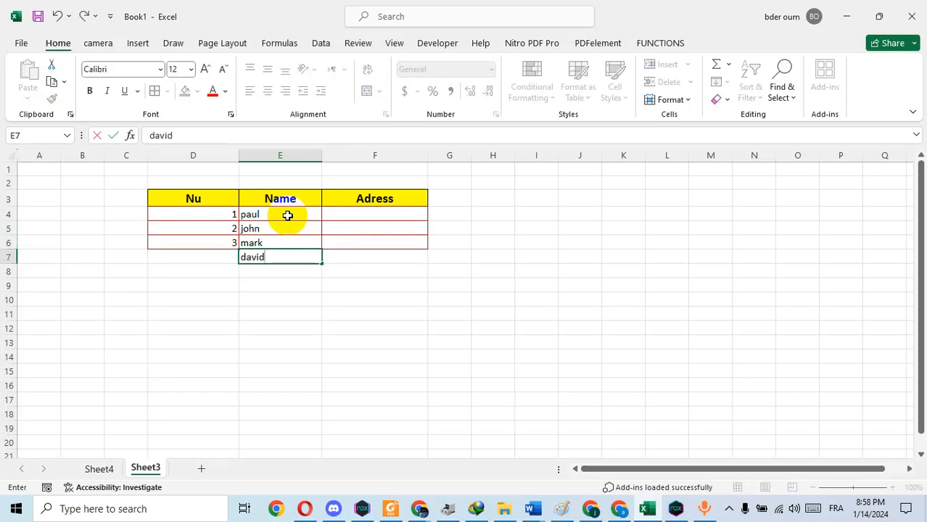
{"action": "key", "text": "Return"}
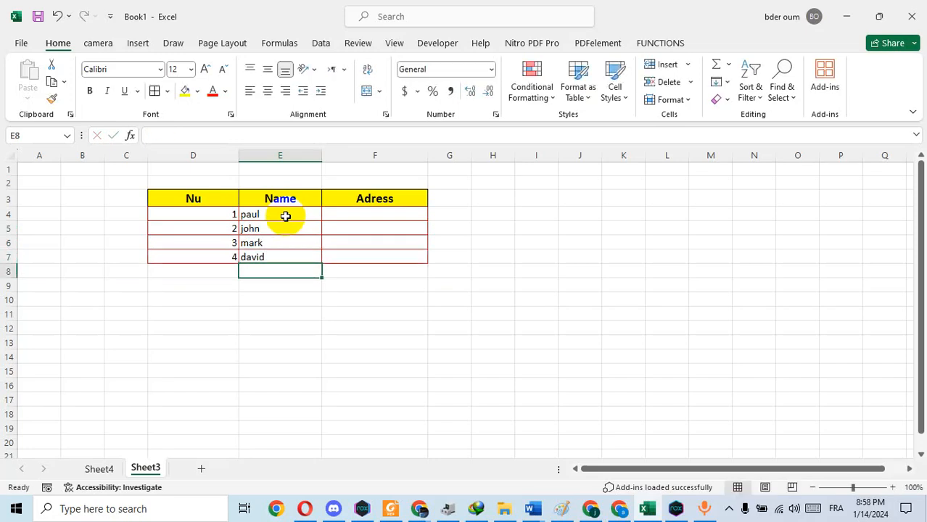
{"action": "left_click", "coordinate": [7, 228]}
{"action": "right_click", "coordinate": [7, 229]}
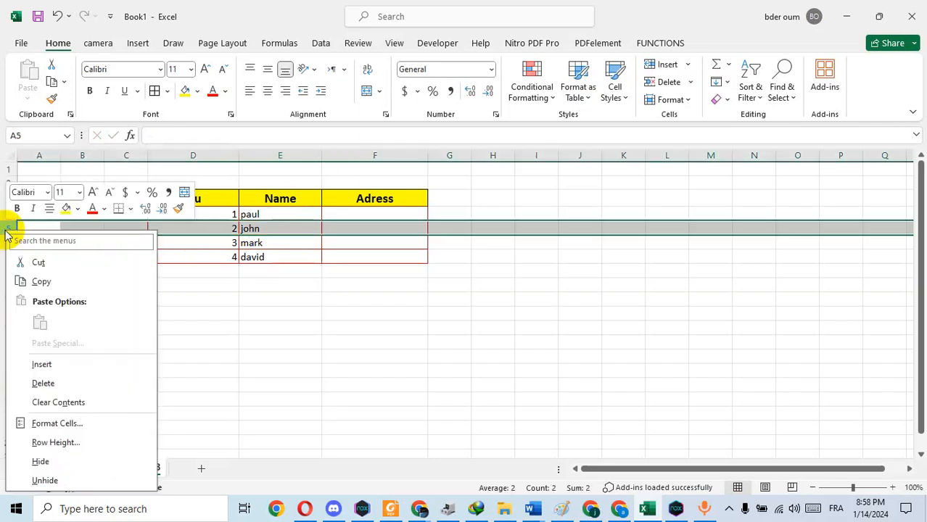
{"action": "left_click", "coordinate": [45, 383]}
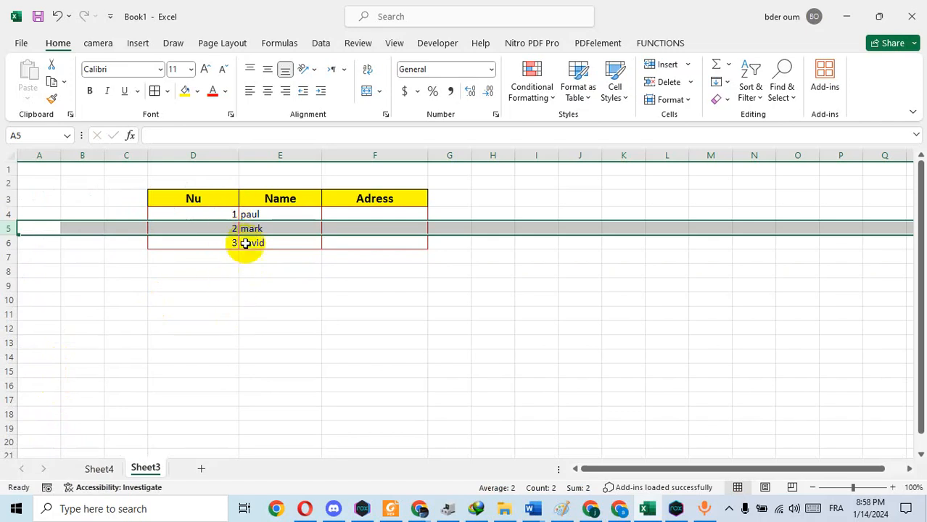
{"action": "left_click", "coordinate": [543, 314]}
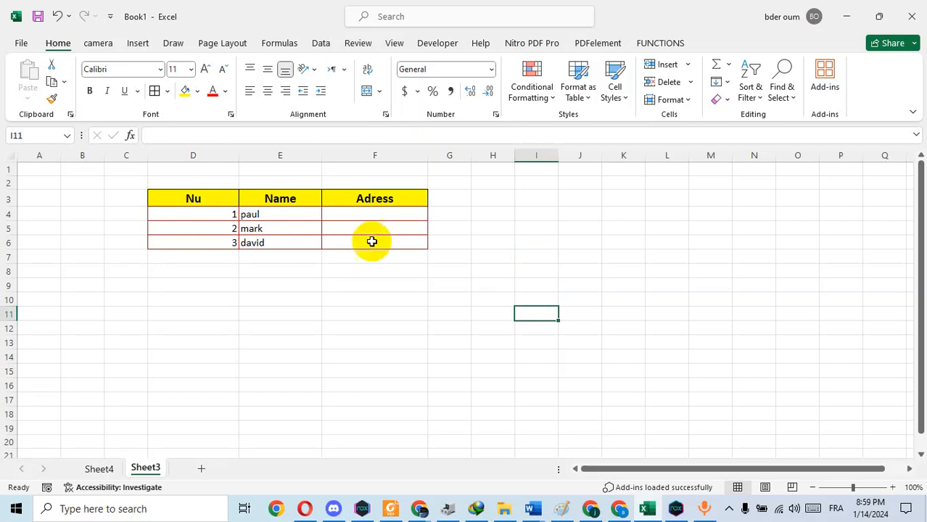
Step: Make the contents of D4:F20 bold and center them horizontally
{"action": "left_click_drag", "start_coordinate": [179, 214], "coordinate": [402, 439]}
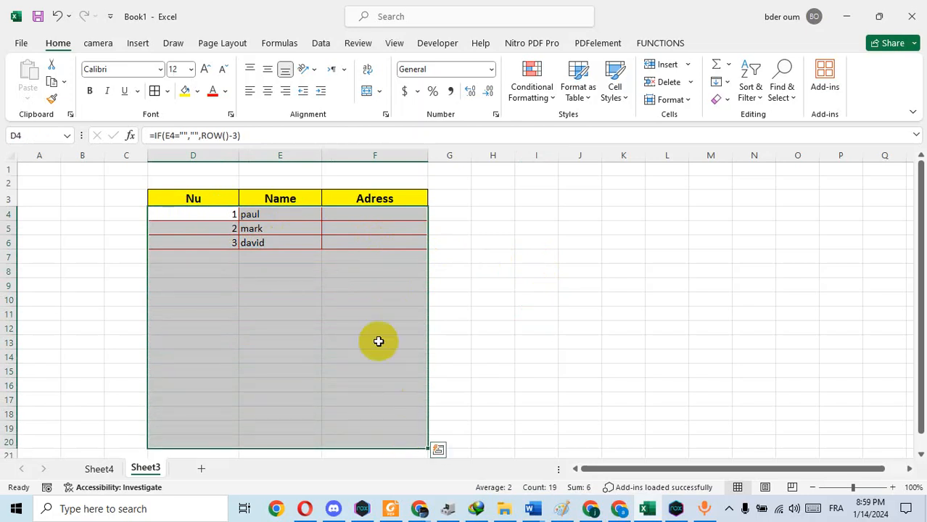
{"action": "left_click", "coordinate": [89, 91]}
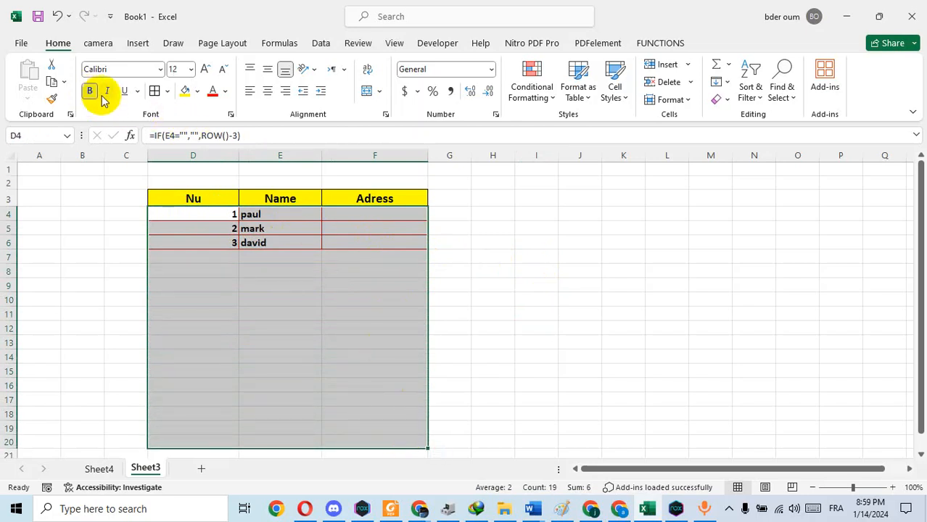
{"action": "left_click", "coordinate": [267, 93]}
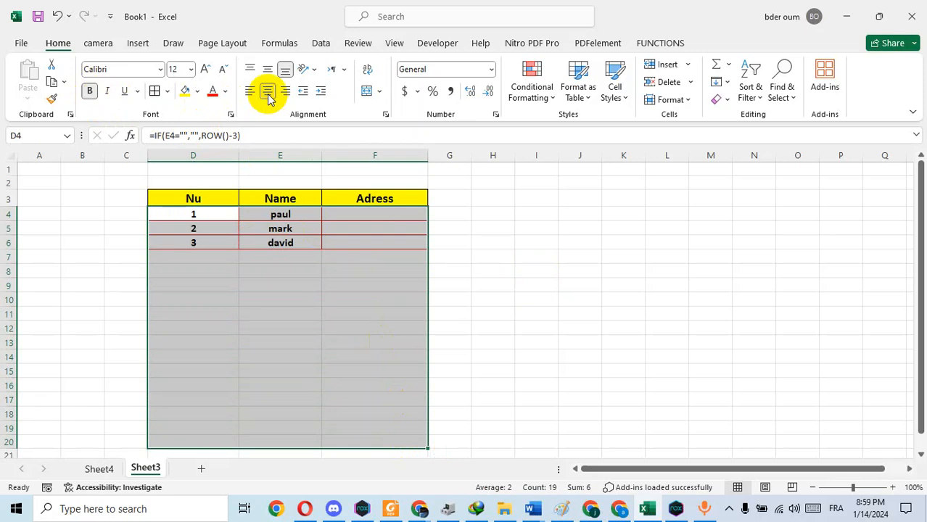
Step: Enter three more sample first names in cells E7 to E9 of the Name column
{"action": "left_click", "coordinate": [302, 258]}
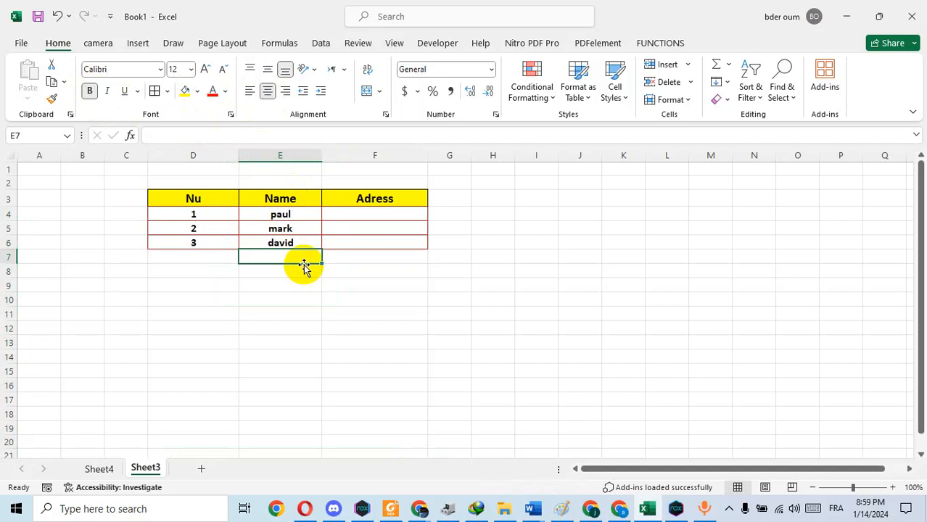
{"action": "type", "text": "phili"}
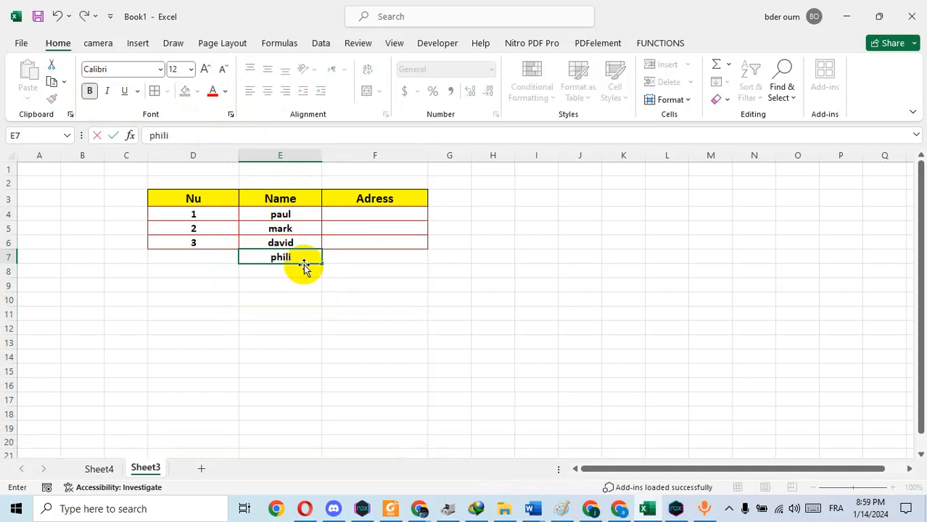
{"action": "type", "text": "p"}
{"action": "key", "text": "Return"}
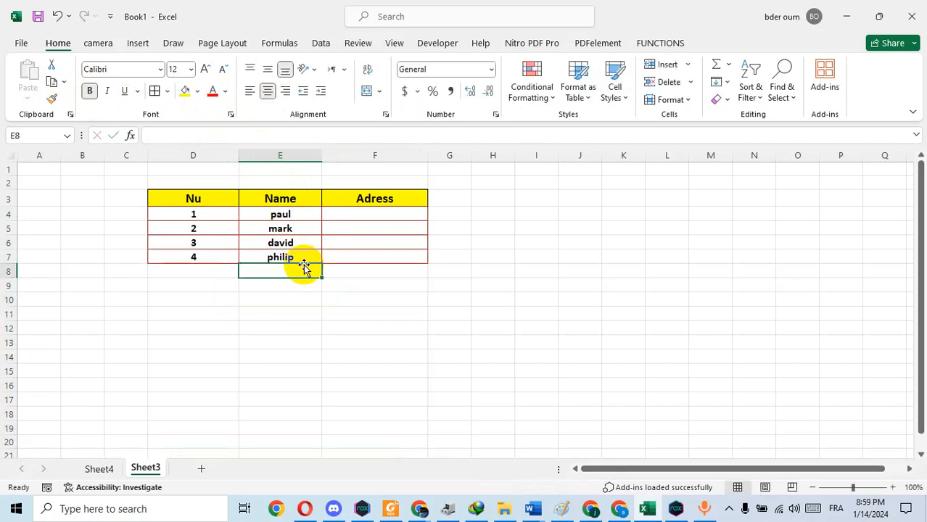
{"action": "type", "text": "eric"}
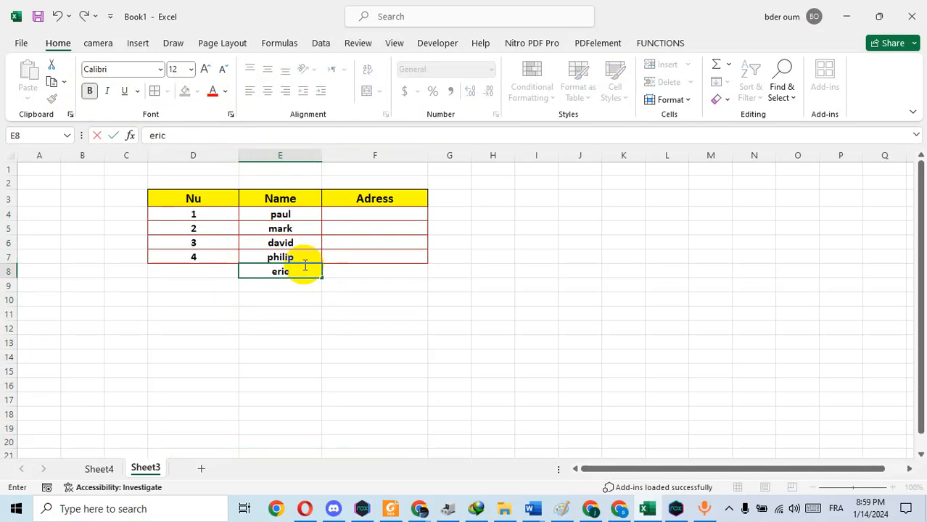
{"action": "key", "text": "Return"}
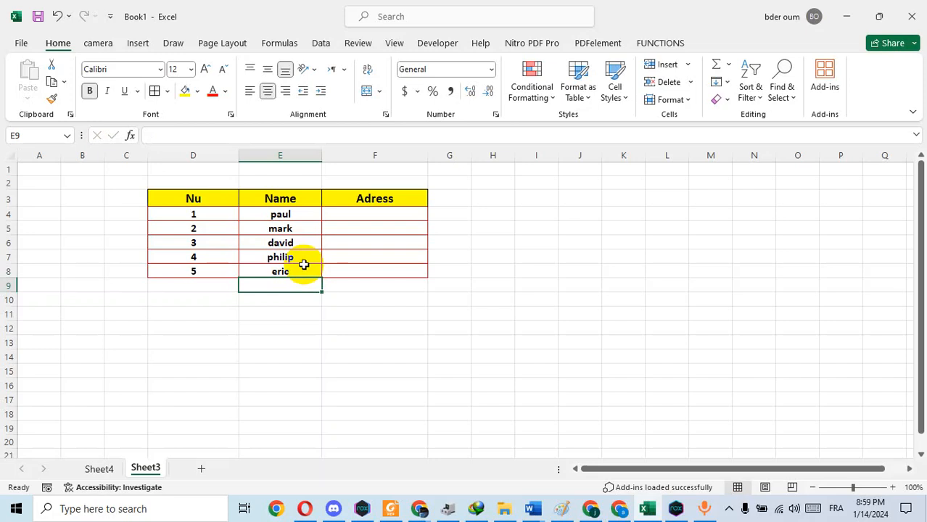
{"action": "type", "text": "jack"}
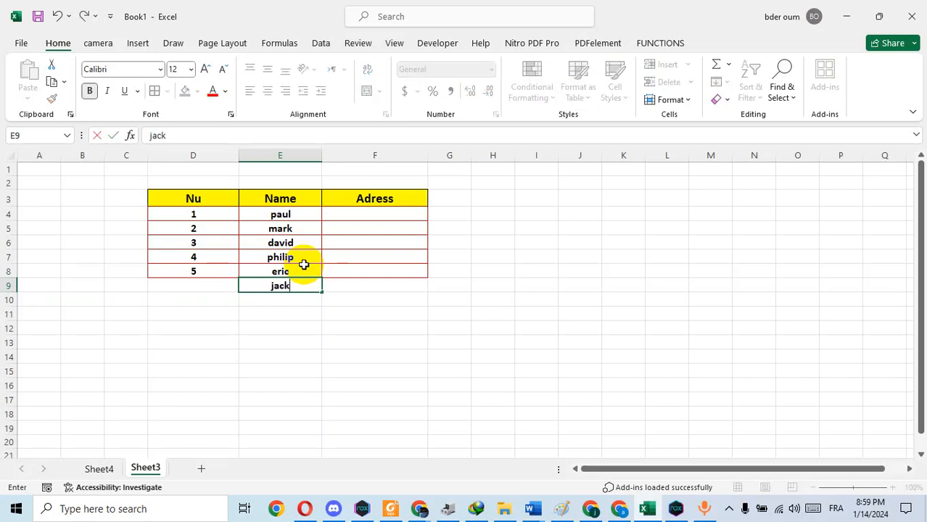
{"action": "key", "text": "Return"}
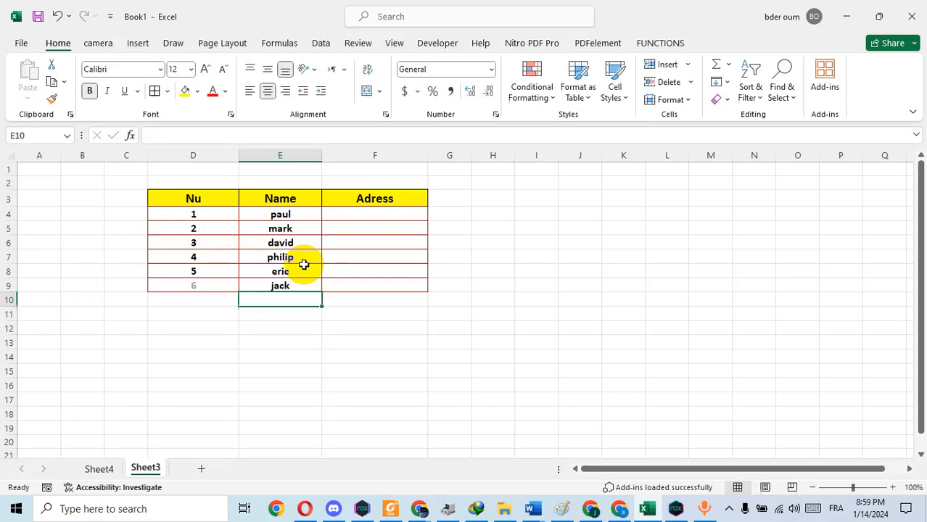